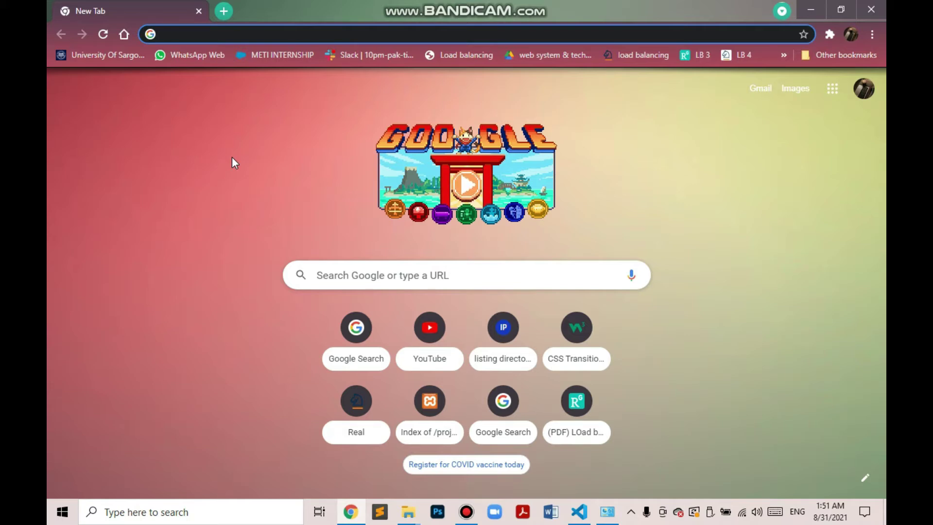
Start a Chrome search that leads to the Foxit PDF Reader page on foxit.com
left_click(208, 34)
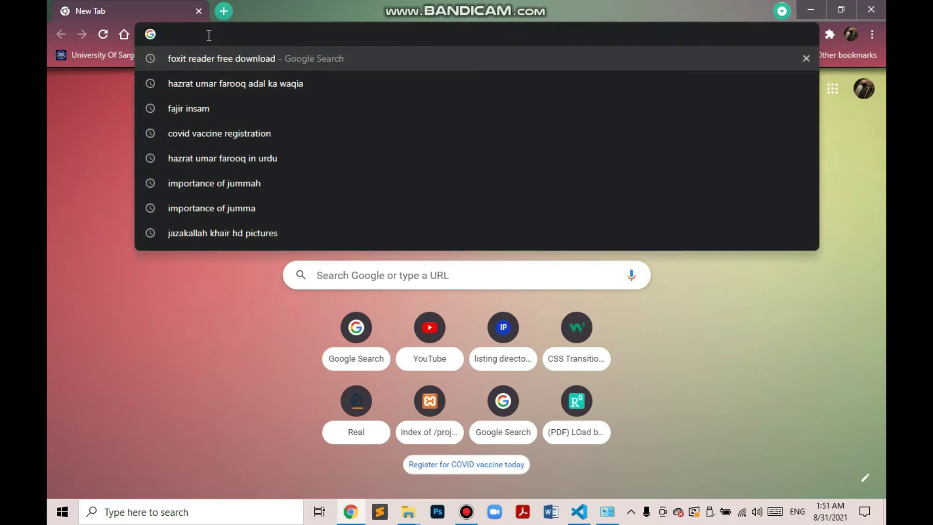
type("FO")
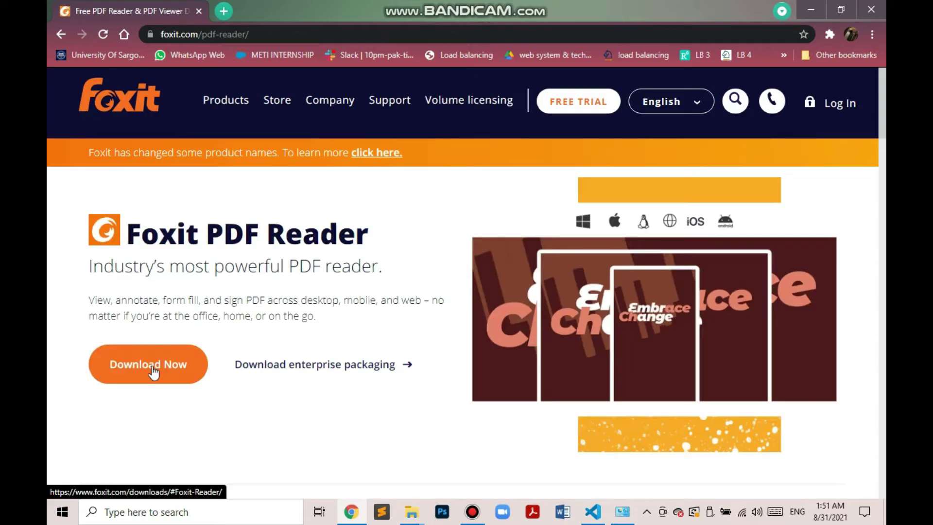
Start the free download of the Windows, English Foxit PDF Reader installer
left_click(152, 365)
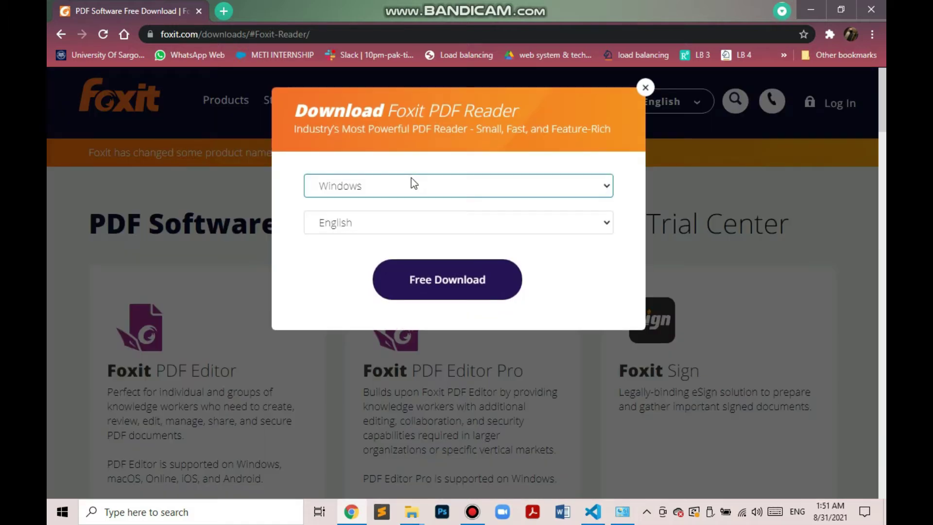
left_click(383, 188)
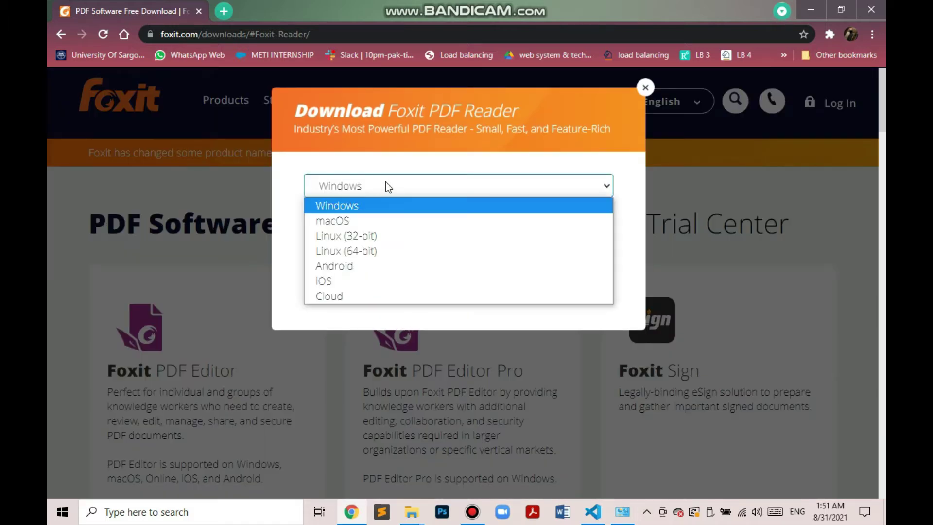
left_click(368, 208)
left_click(376, 228)
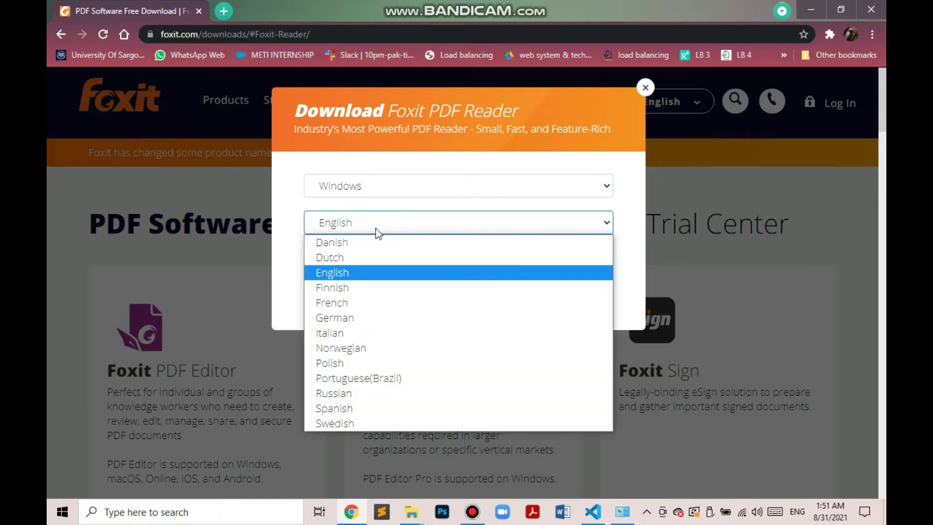
left_click(361, 271)
left_click(413, 279)
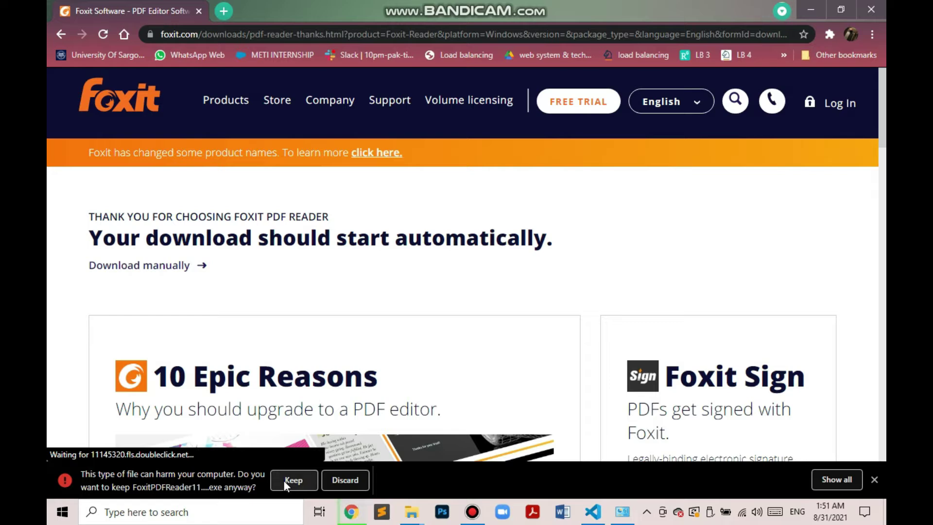
Keep the flagged installer, launch FoxitPDFReader from Downloads and minimize Explorer
left_click(283, 481)
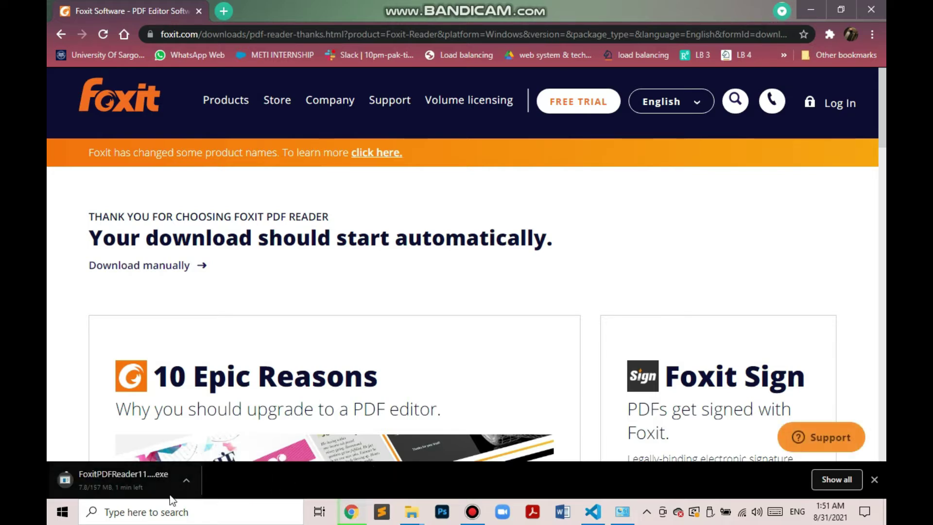
left_click(186, 482)
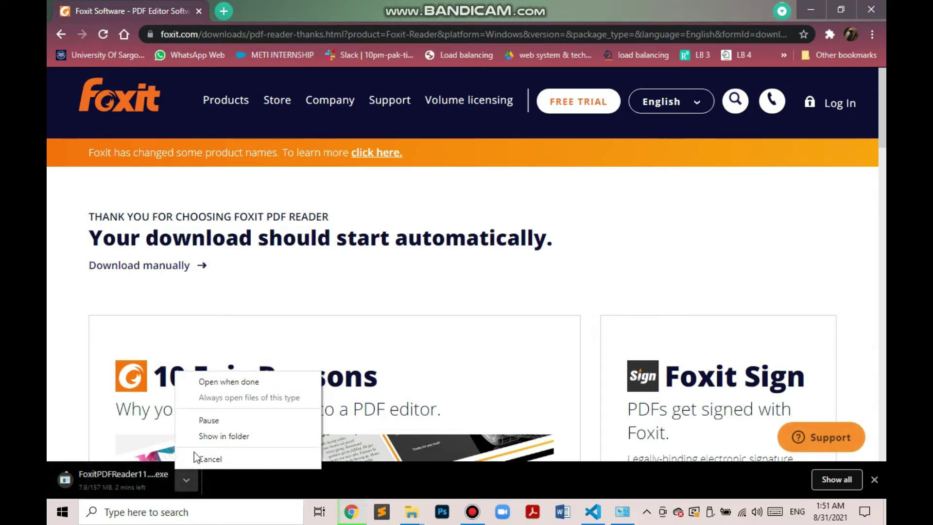
left_click(226, 387)
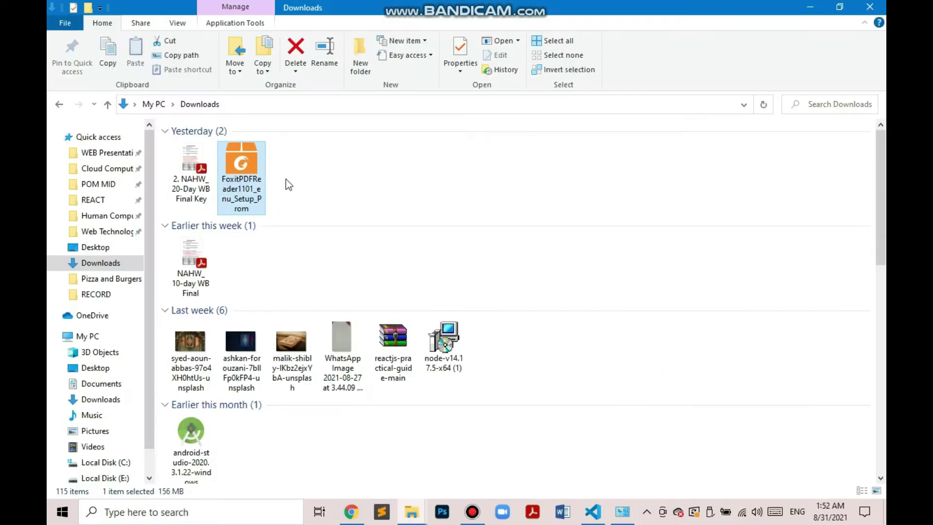
double_click(250, 181)
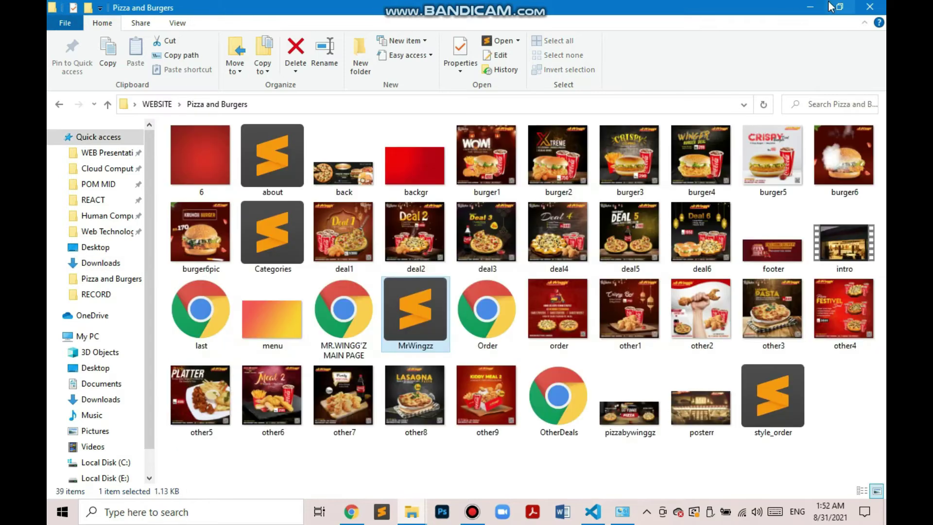
left_click(809, 8)
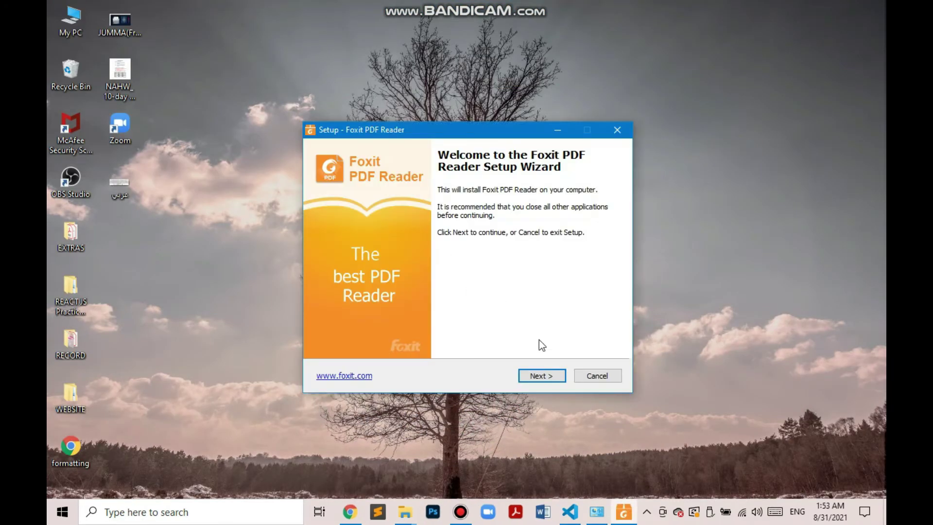
Pass the Welcome page and accept the license agreement in Foxit PDF Reader Setup
left_click(541, 376)
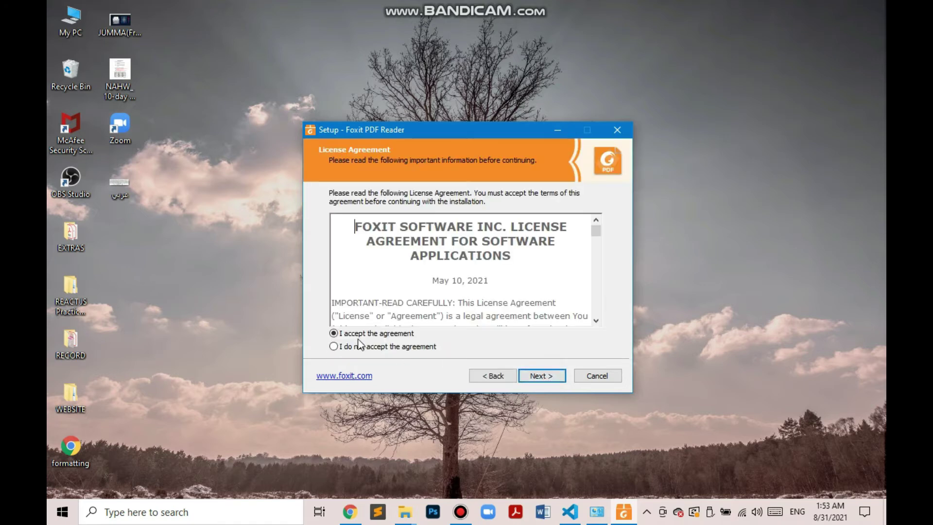
left_click(537, 376)
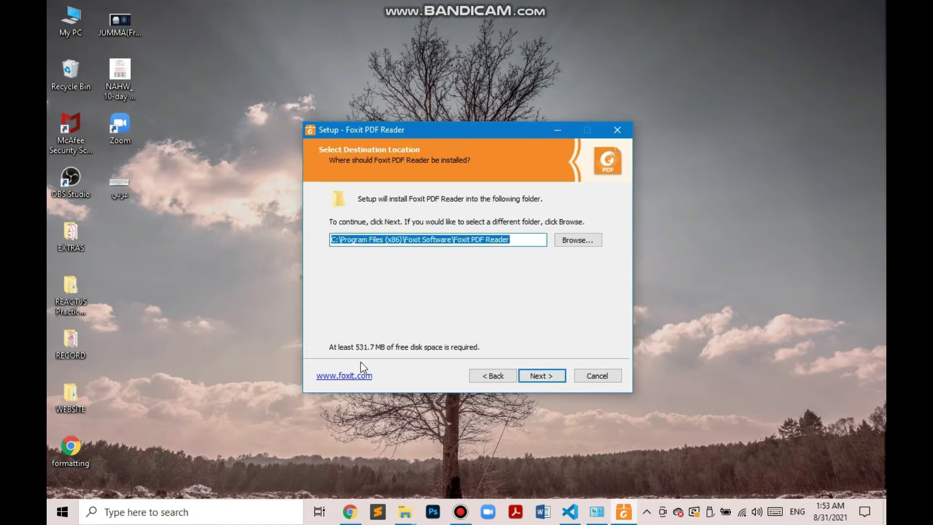
Set the install folder to E:\ALGOS TOSHIBA\Foxit PDF Reader and continue
left_click(564, 242)
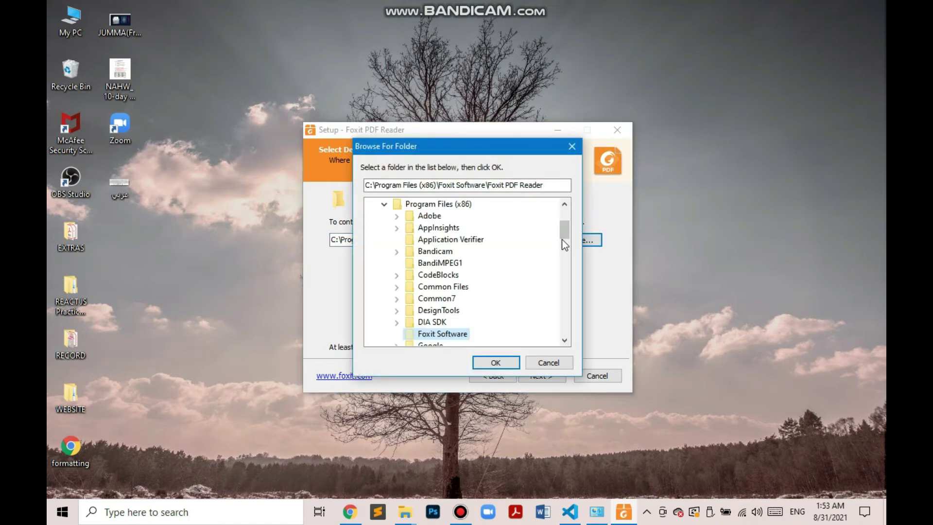
left_click_drag(561, 237, 550, 326)
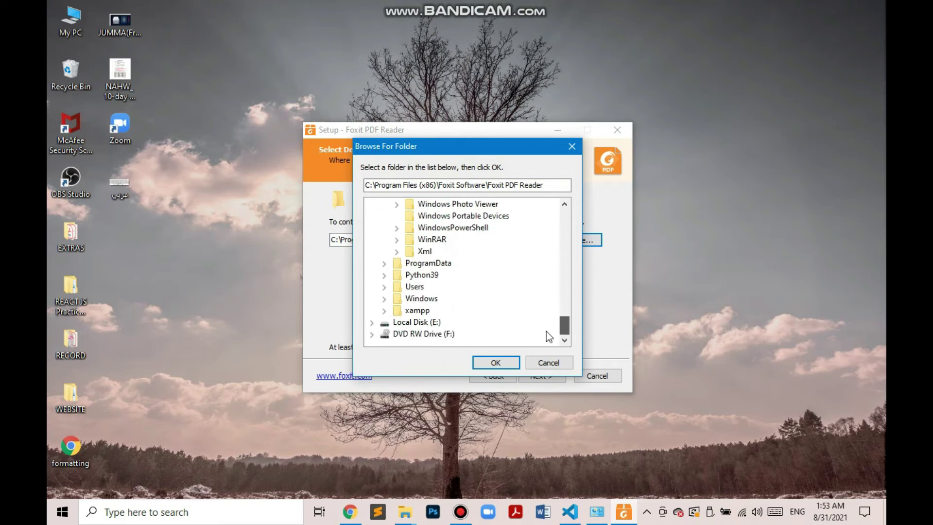
double_click(418, 322)
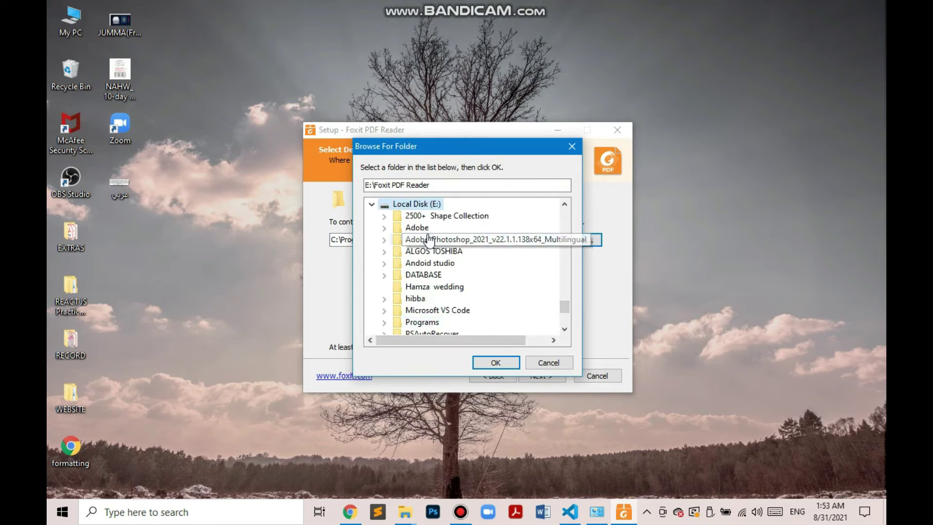
double_click(425, 253)
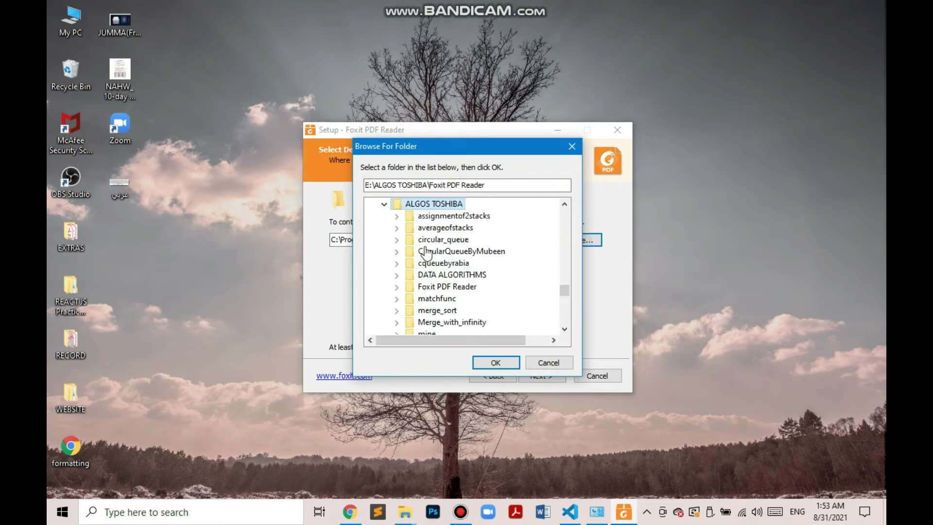
left_click(490, 363)
left_click(527, 375)
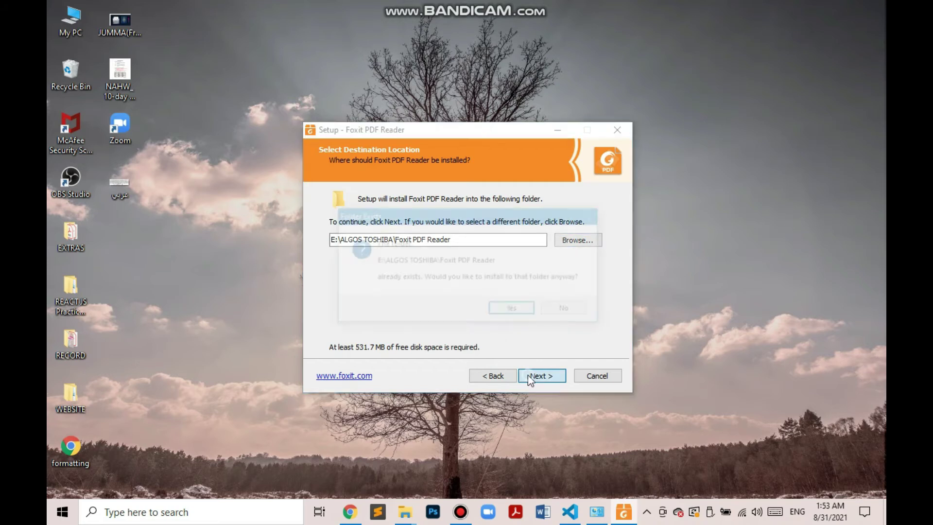
Confirm the existing folder, accept standard components and Safe Reading Mode, then return to additional tasks
left_click(518, 312)
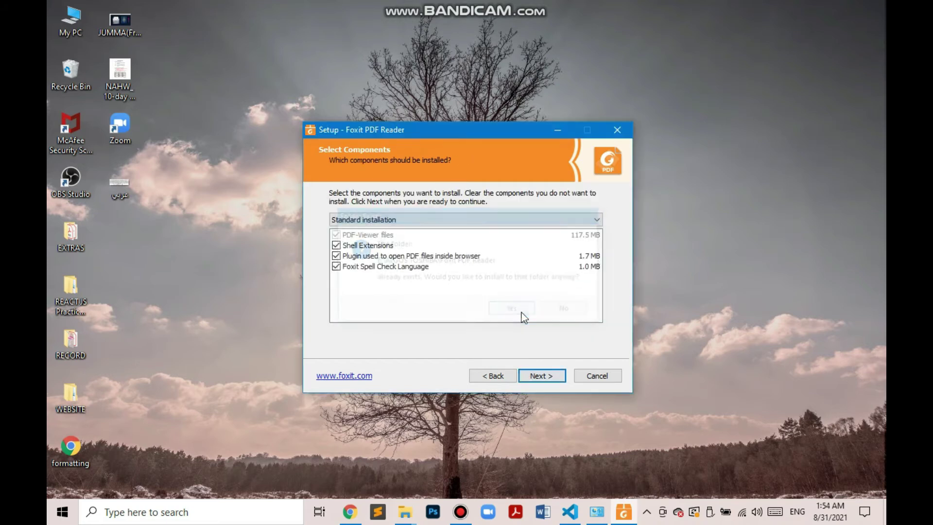
left_click(548, 377)
left_click(548, 378)
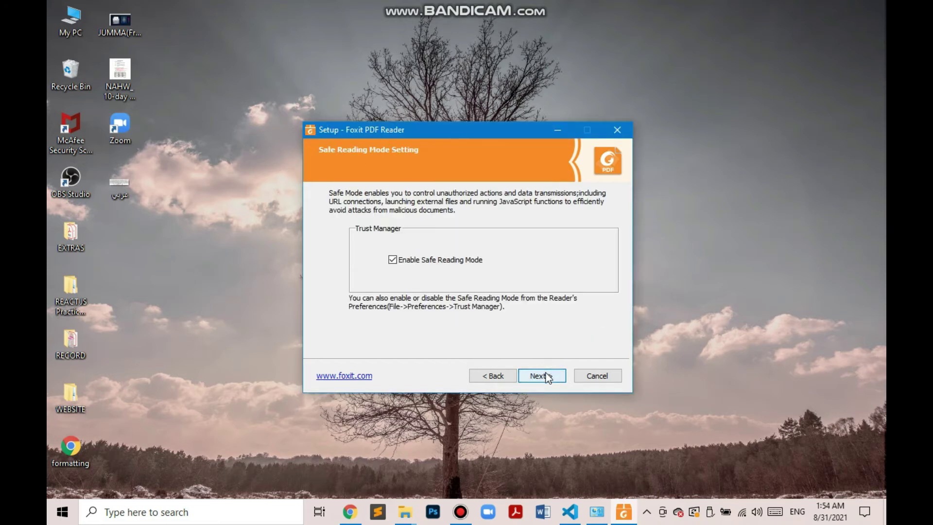
left_click(492, 375)
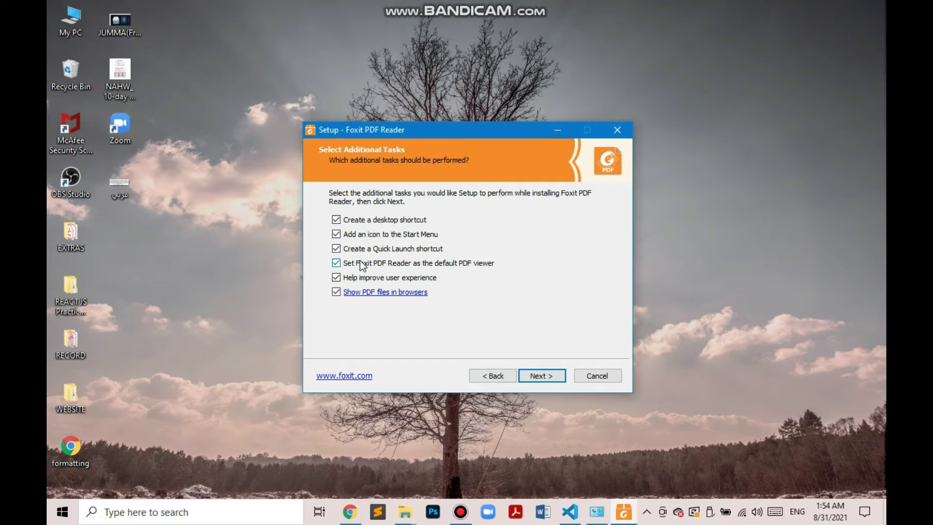
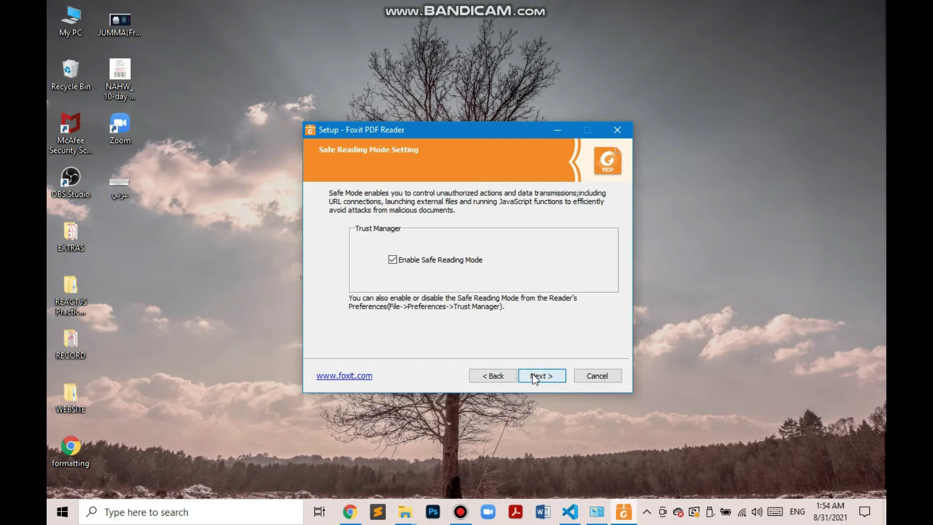
Skip past Safe Reading Mode, decline the 14-day Foxit PDF Editor trial, and start the install
left_click(533, 377)
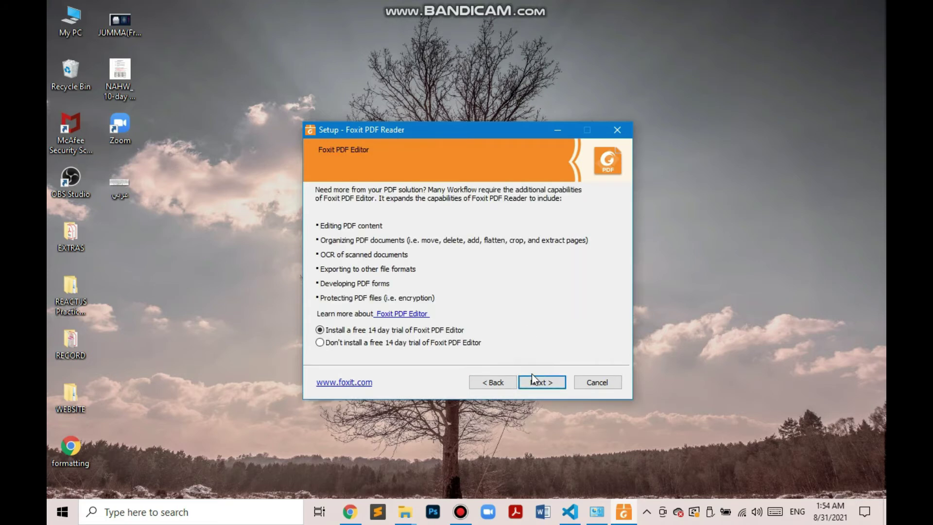
left_click(375, 343)
left_click(531, 373)
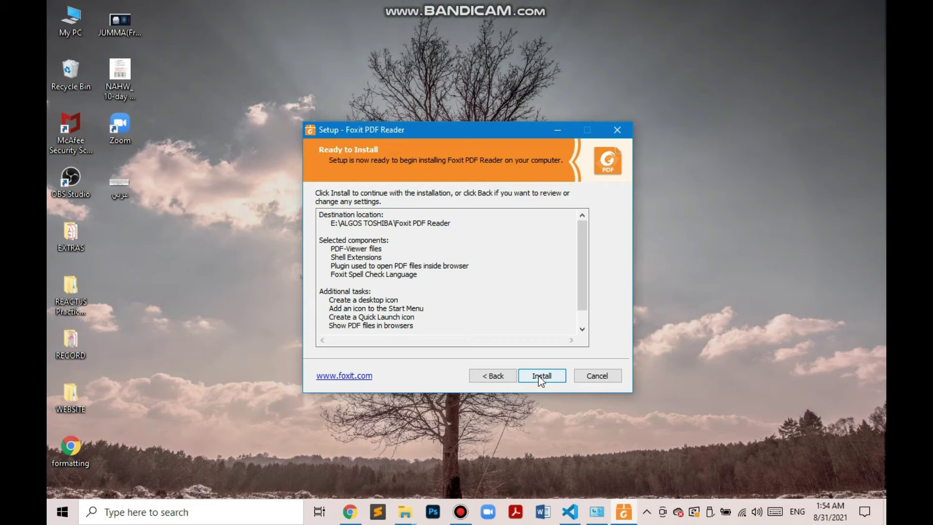
left_click(538, 376)
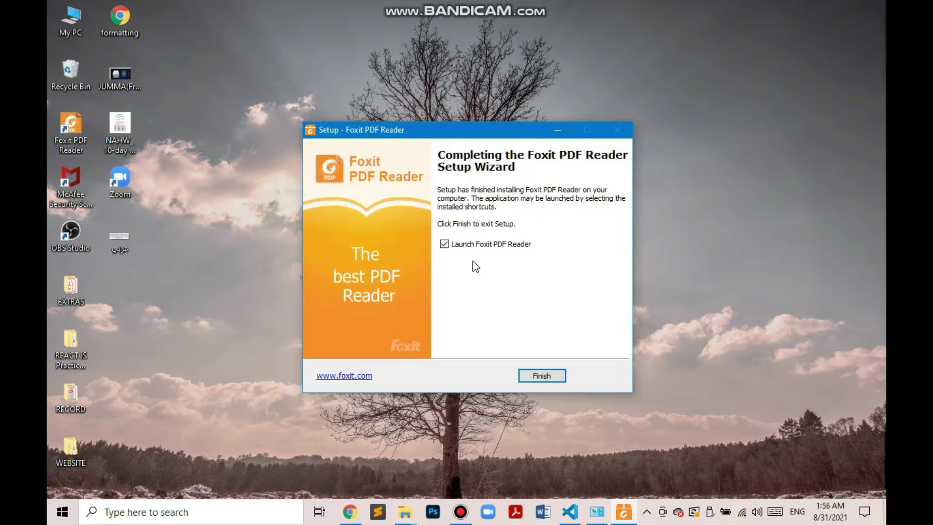
Finish setup, skip registration, decline default-viewer with the startup check off, and maximize the reader
left_click(535, 372)
left_click(505, 291)
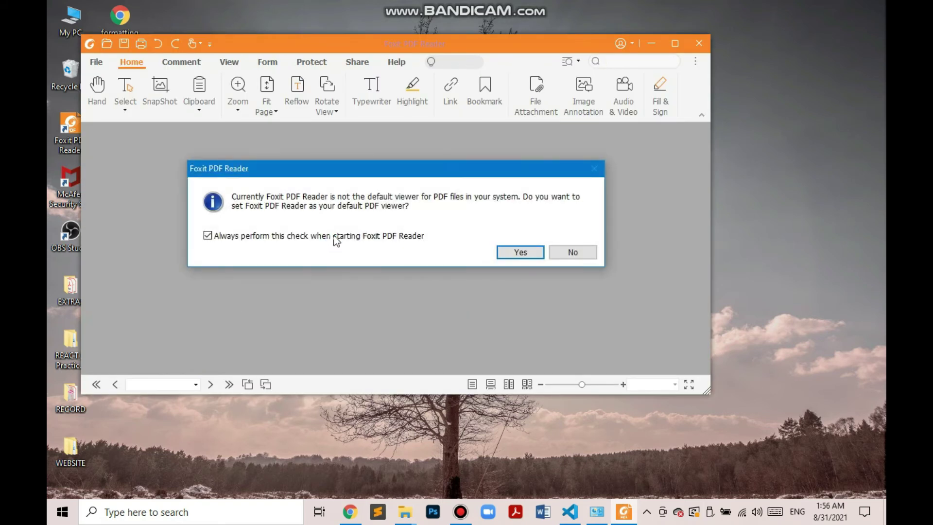
left_click(208, 235)
left_click(553, 253)
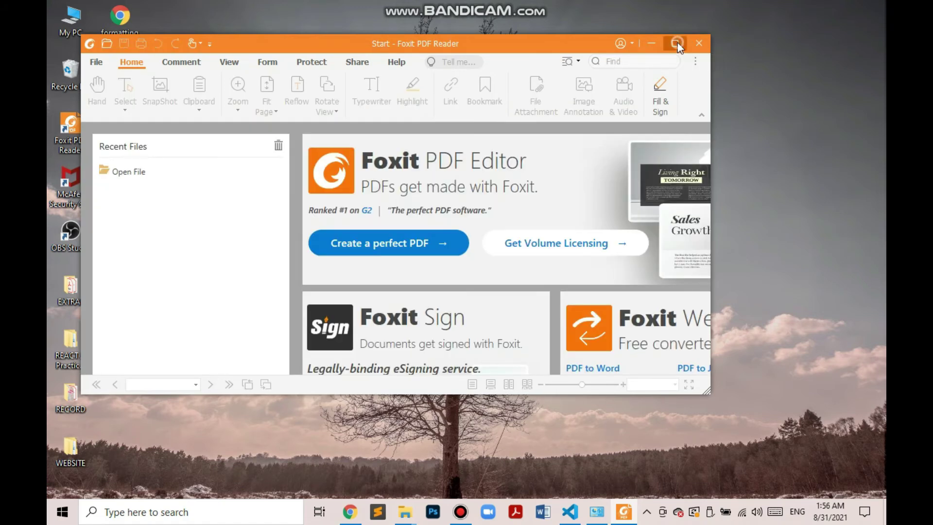
left_click(677, 43)
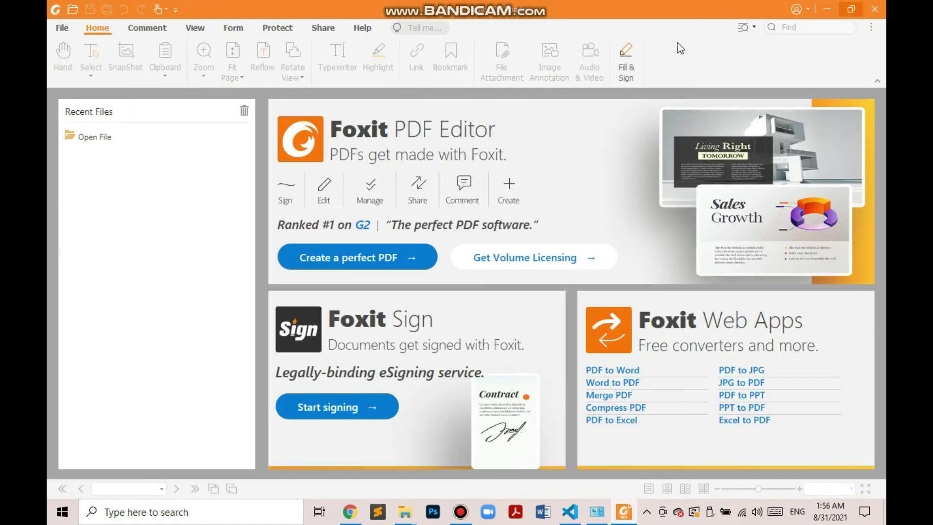
Open virtualization.pdf from the Documents folder into its own tab
left_click(85, 143)
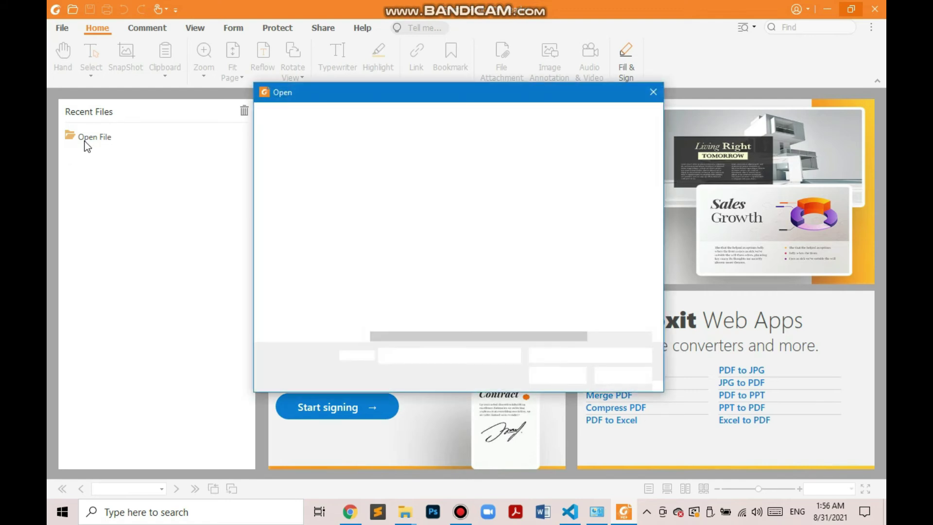
left_click_drag(655, 178, 654, 251)
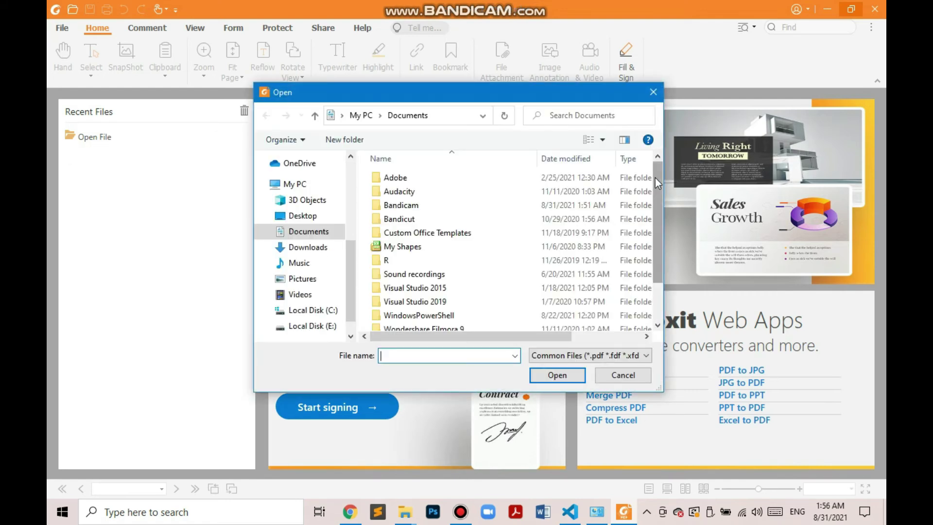
left_click(406, 322)
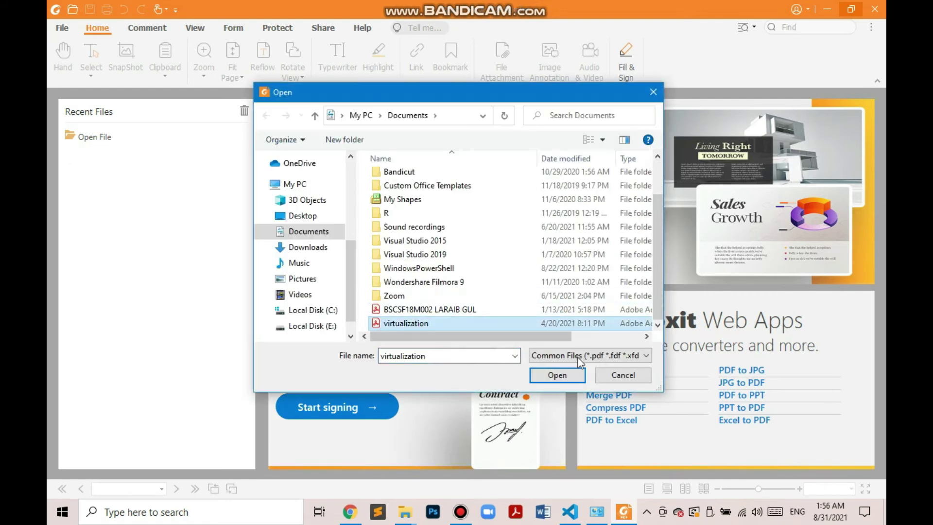
left_click(556, 376)
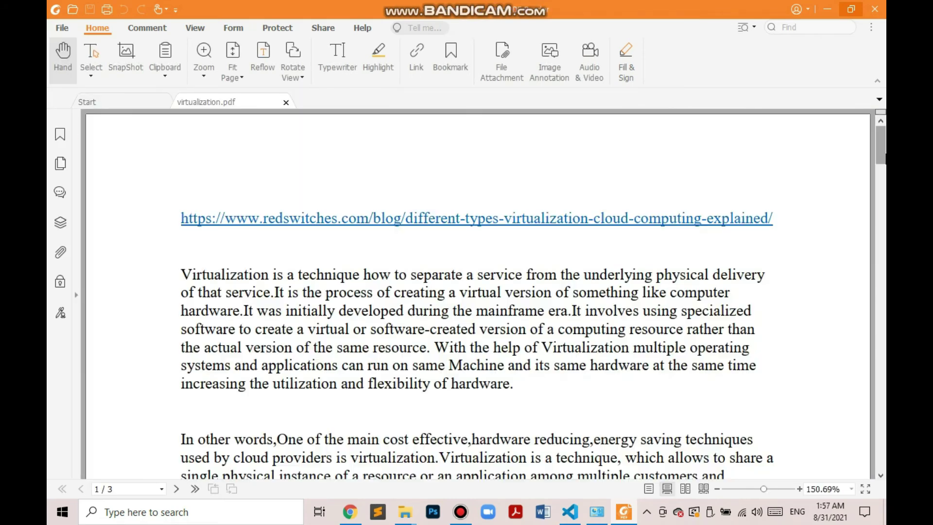
left_click_drag(882, 145, 880, 135)
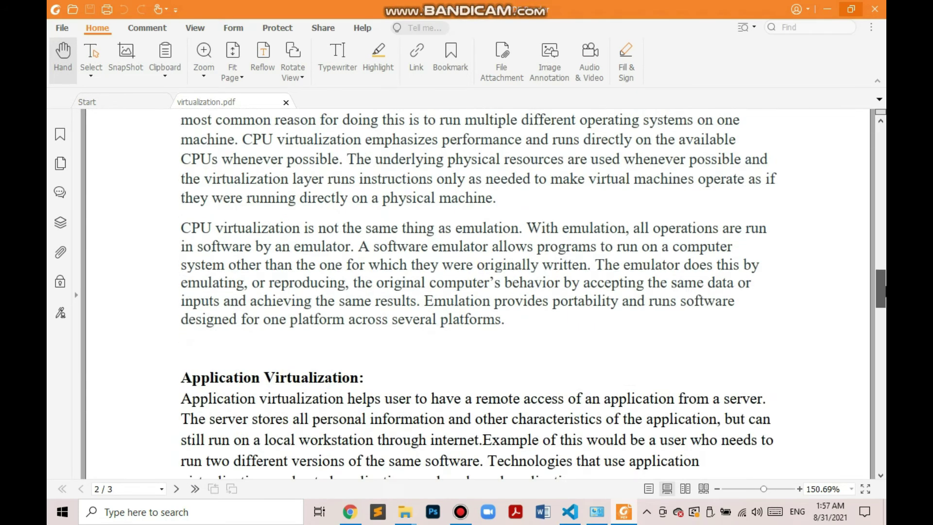
Zoom the page to the 50% preset, then back in to 125%
left_click(206, 53)
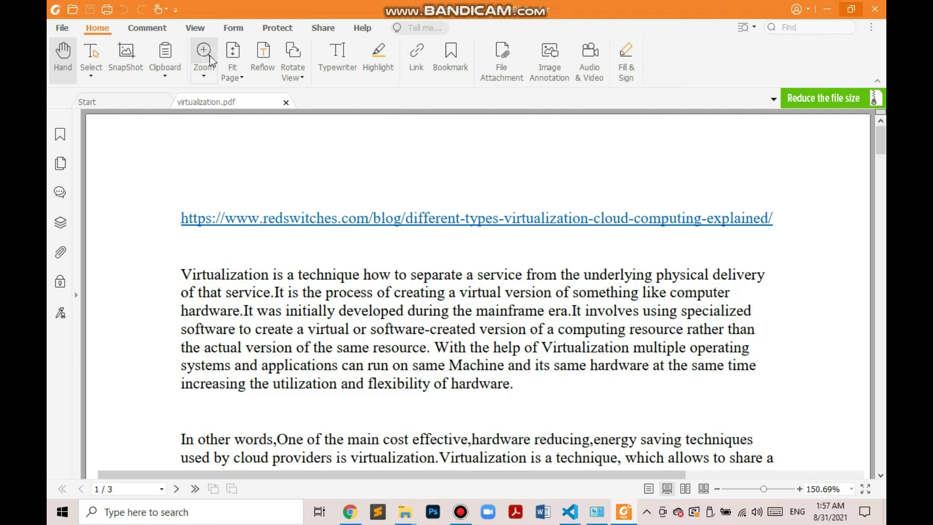
left_click(204, 73)
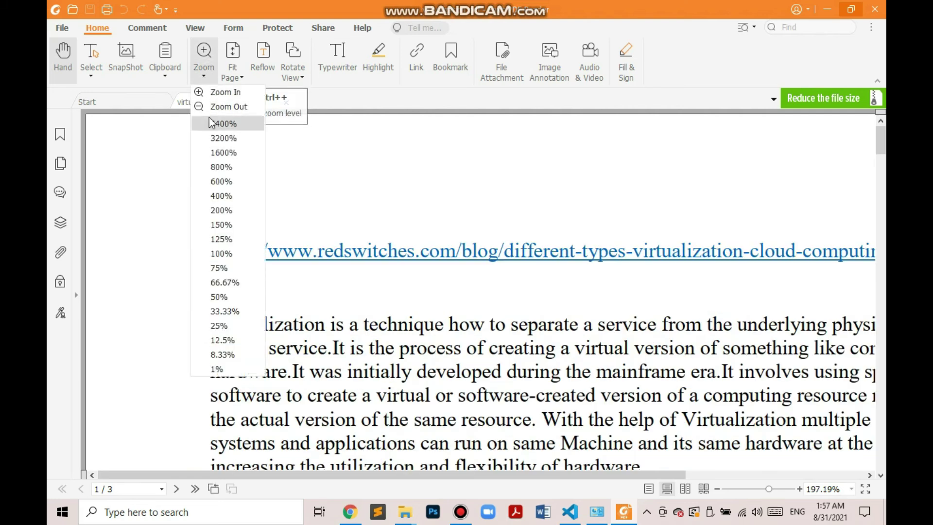
left_click(219, 296)
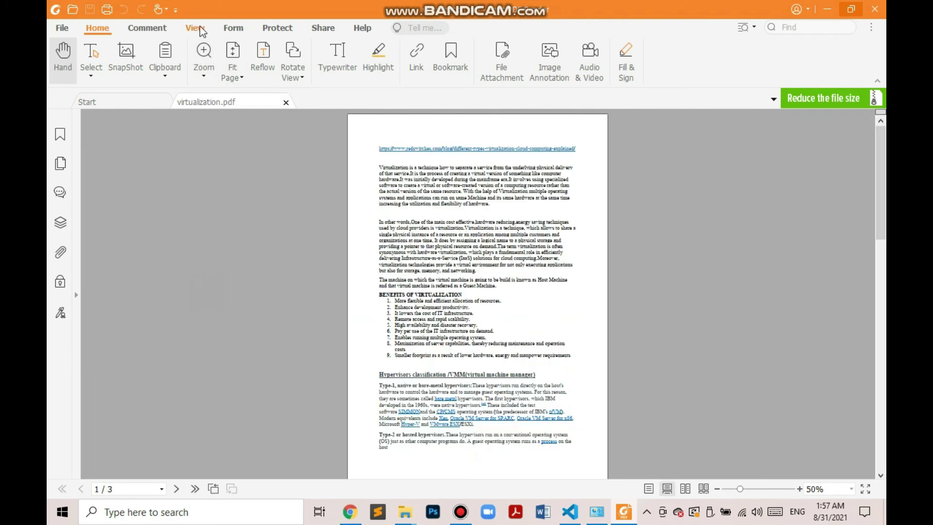
left_click(203, 50)
left_click(203, 49)
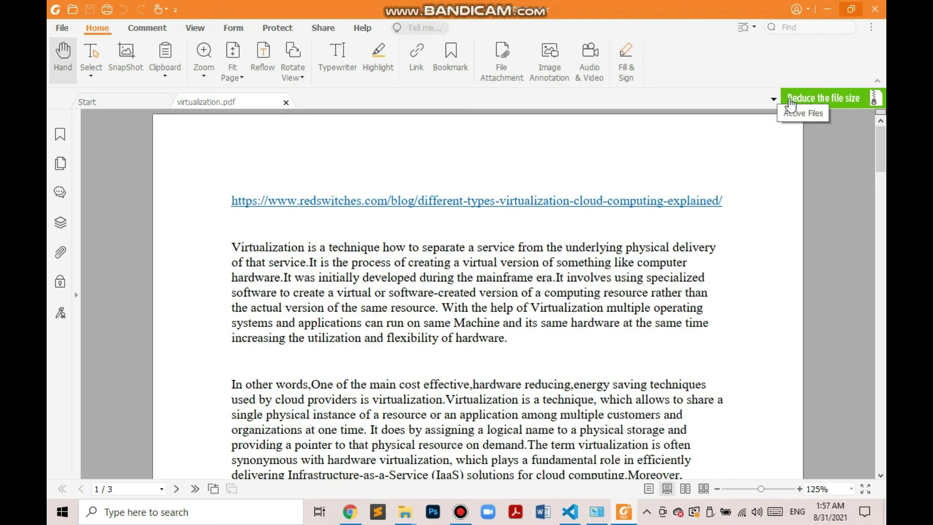
scroll(880, 168, "down", 3)
mouse_move(881, 166)
left_mouse_down()
mouse_move(880, 279)
mouse_move(879, 139)
left_mouse_up()
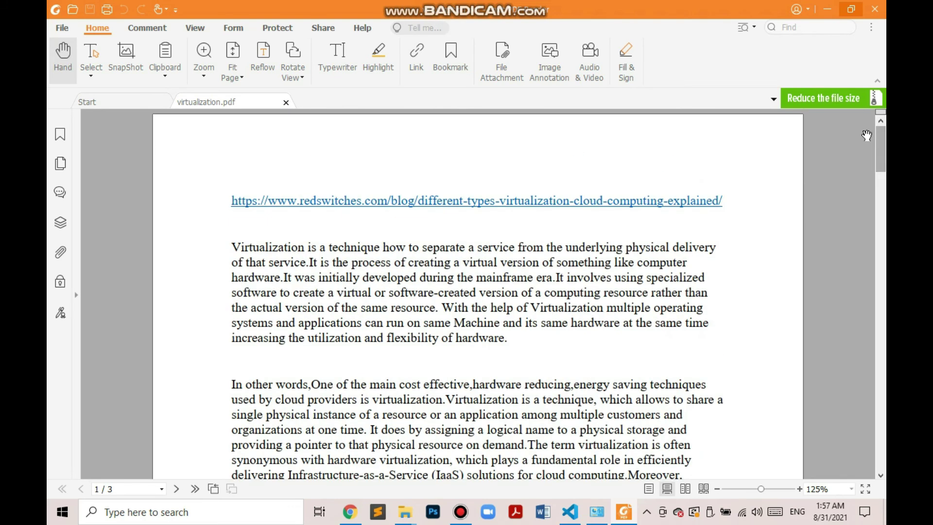